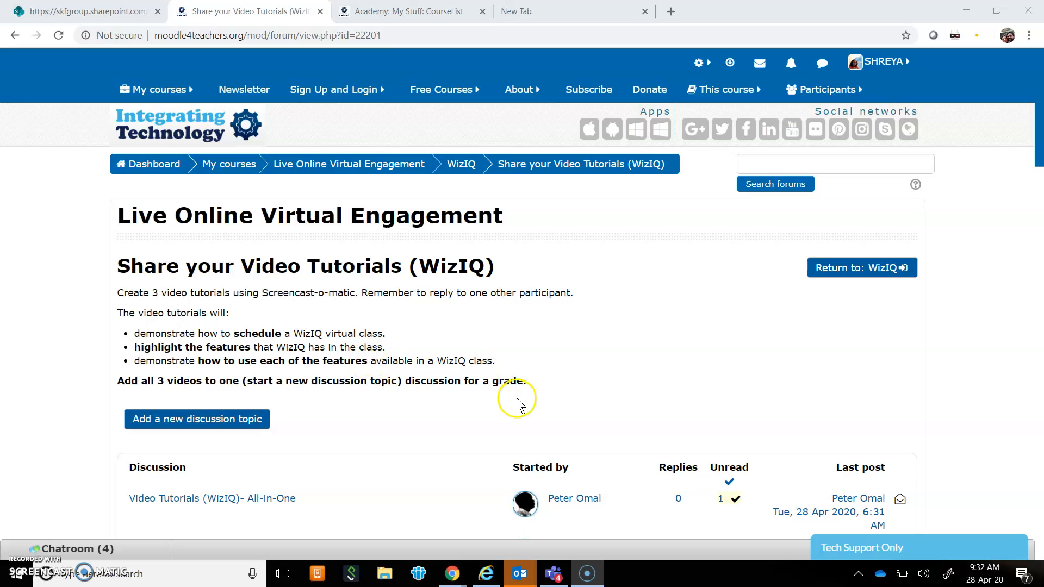
- Switch to the WizIQ academy and open the form for scheduling a new live class
click(408, 10)
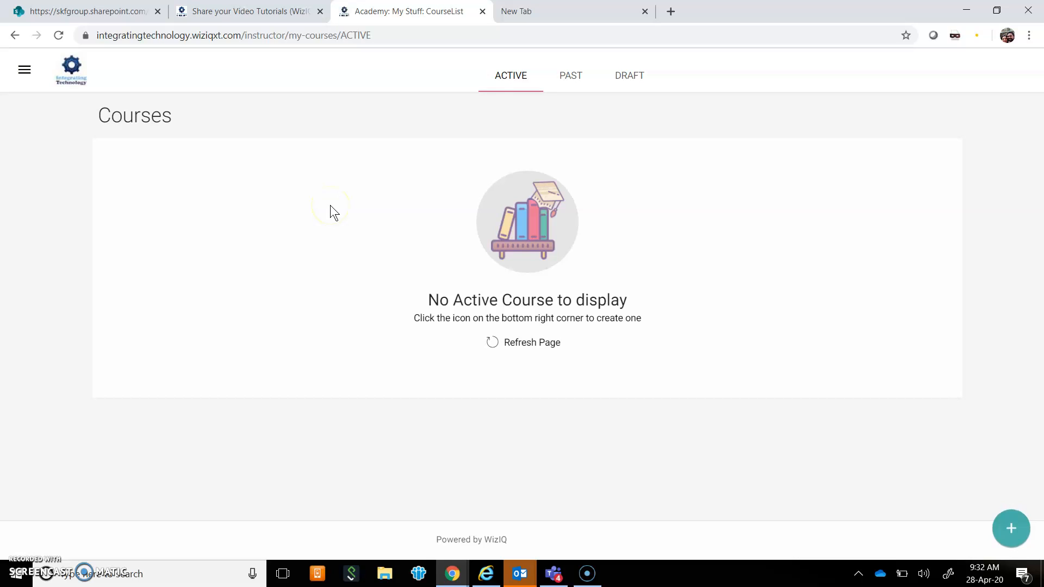
click(25, 71)
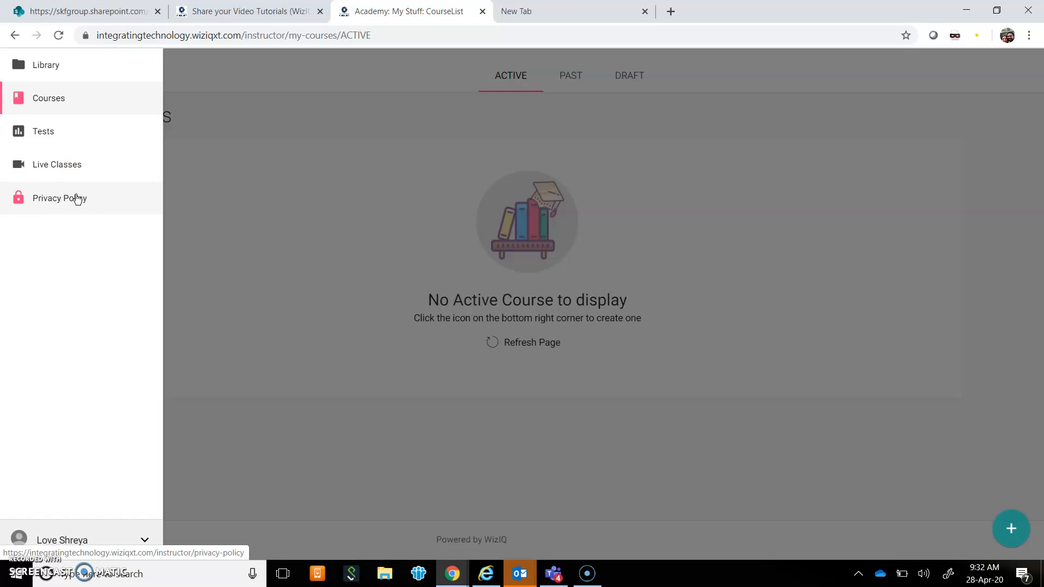
click(66, 166)
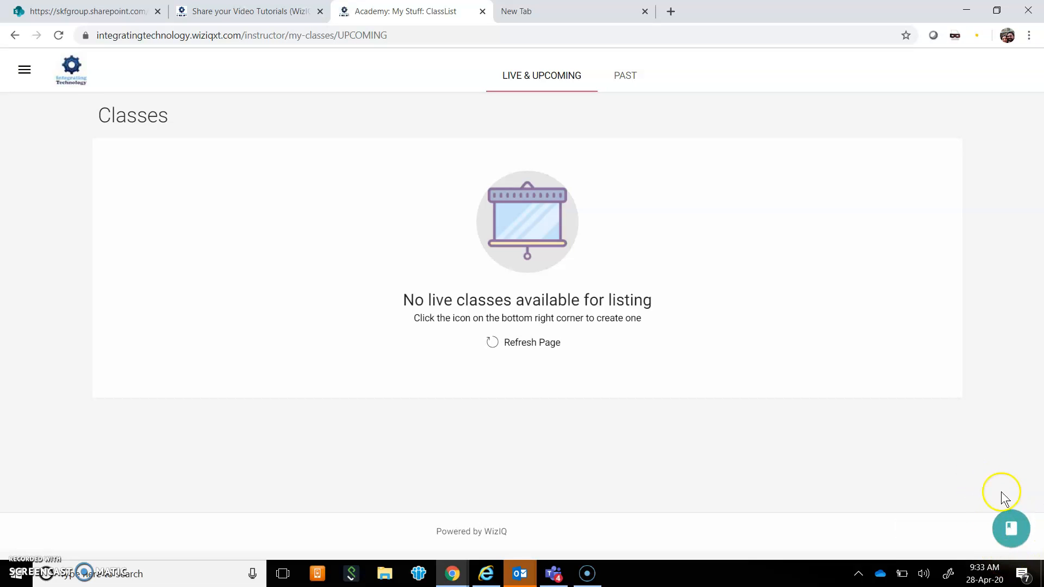
click(1011, 533)
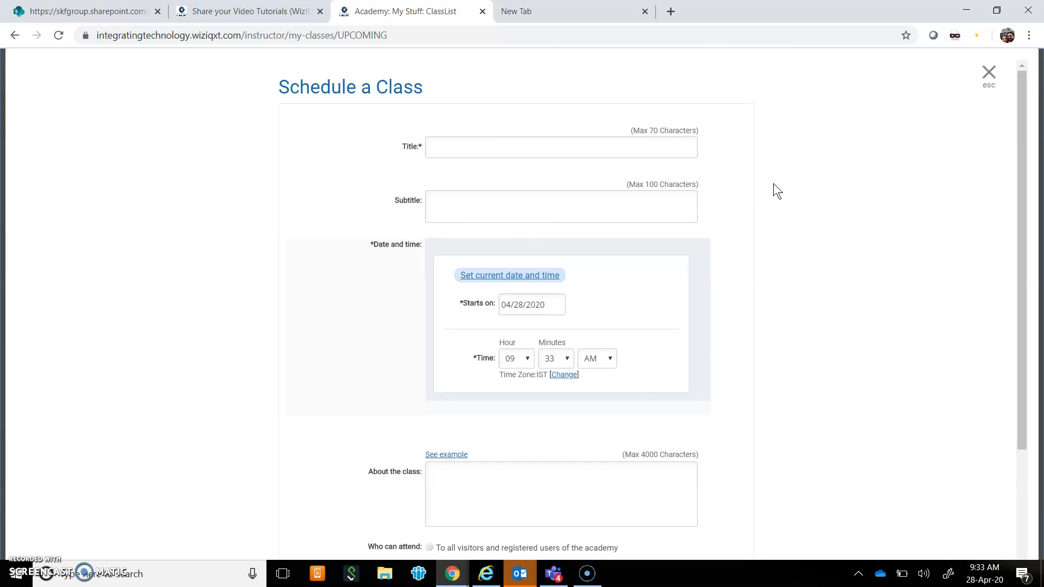
- Enter "Biodiversity" as the class title and "red data list" as the subtitle
click(521, 147)
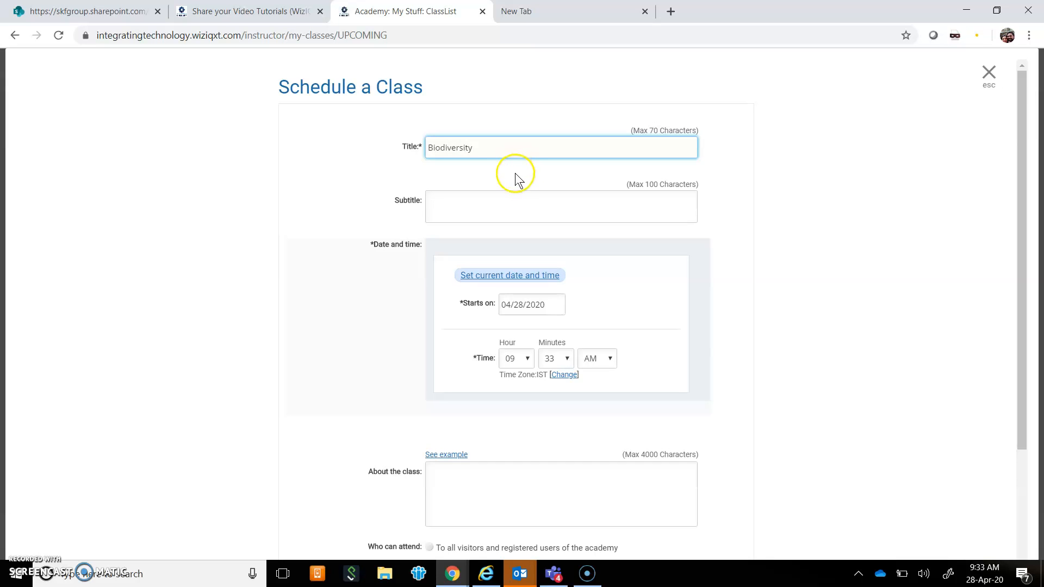
click(506, 204)
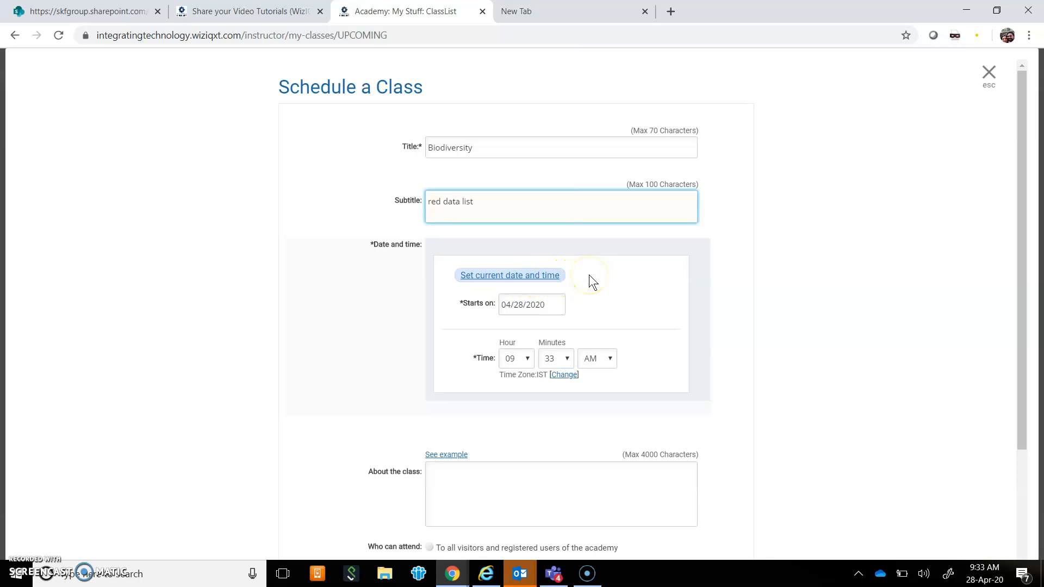
- Set the class to start on 04/29/2020 at 09:30 AM
click(537, 281)
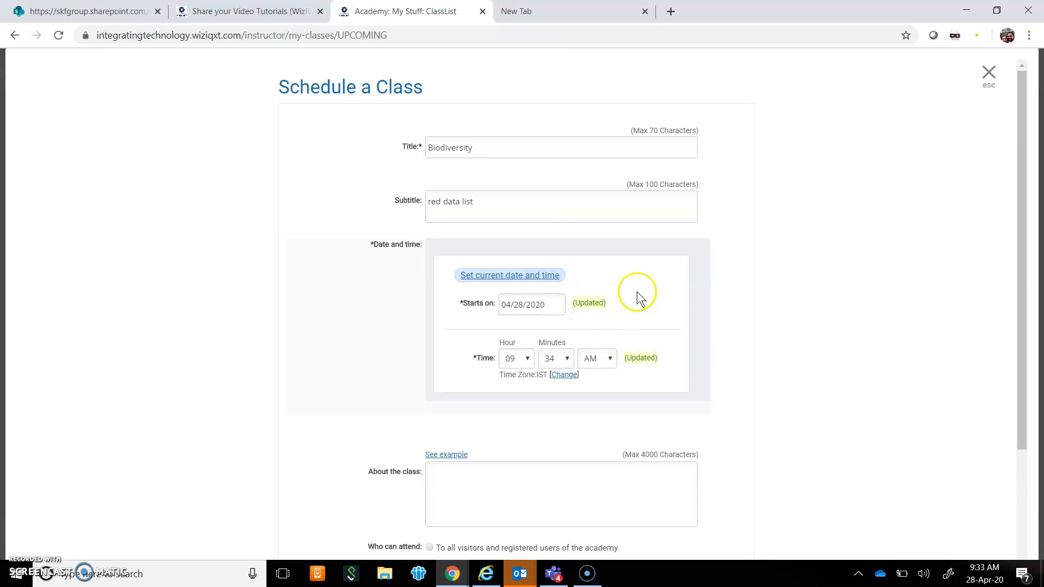
click(511, 307)
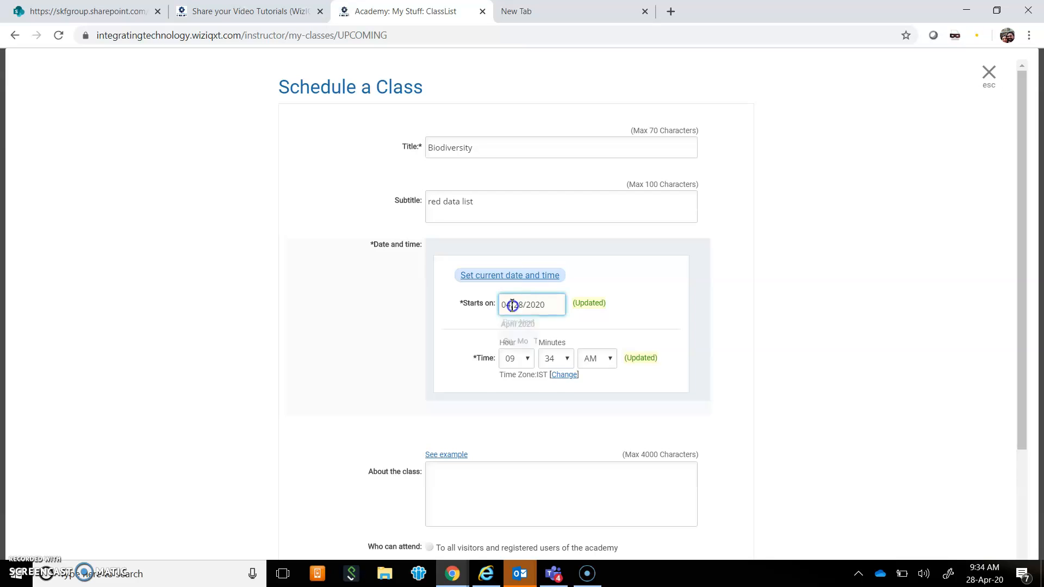
click(557, 422)
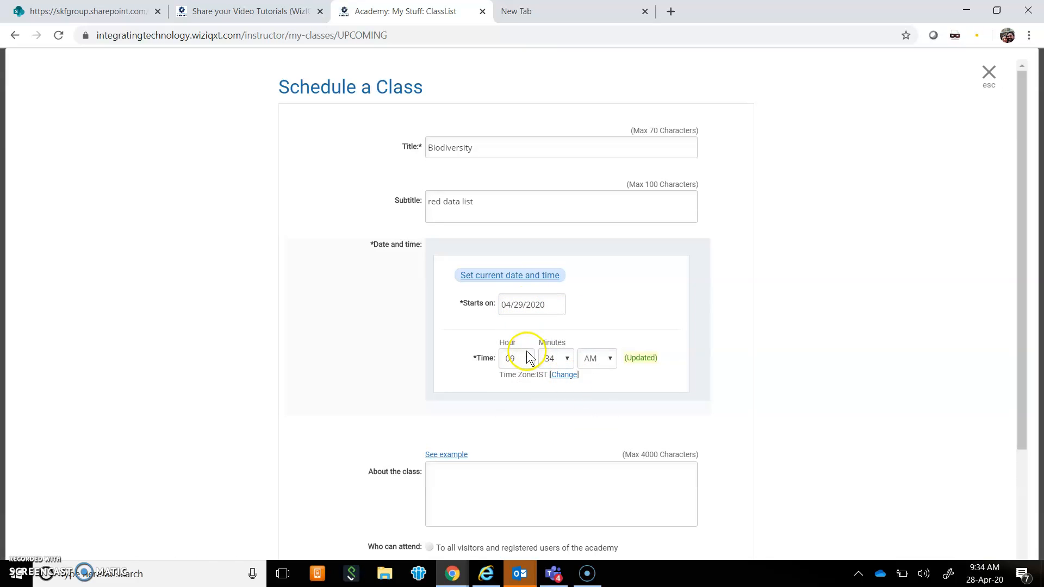
click(566, 359)
click(556, 256)
- Describe the class as "this class will deal with IUCN status of the wild animals" and enable recording
scroll(489, 304, down, 2)
click(454, 354)
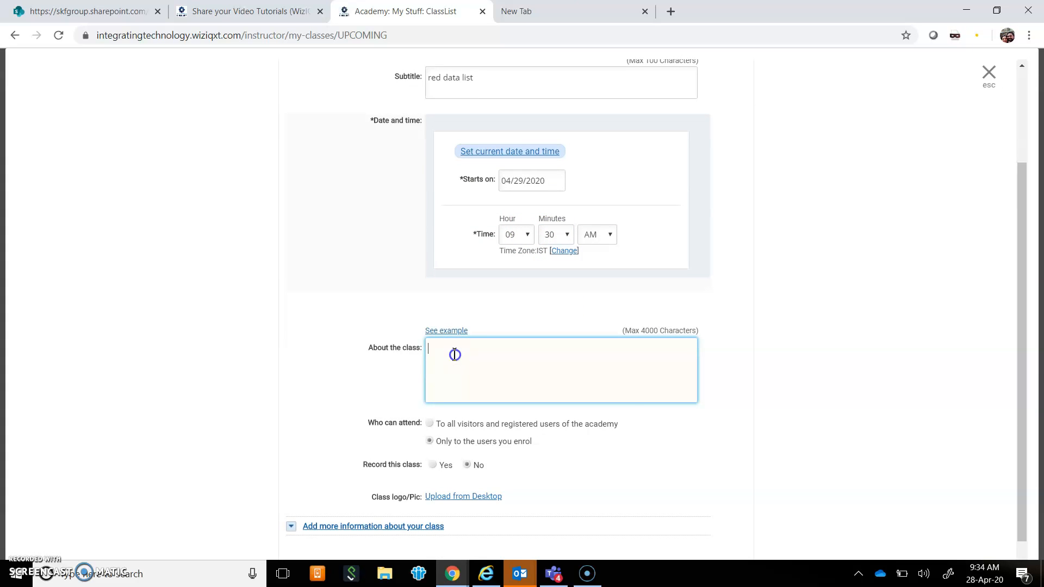
text(this class will deal with IUCN status of the wild animals)
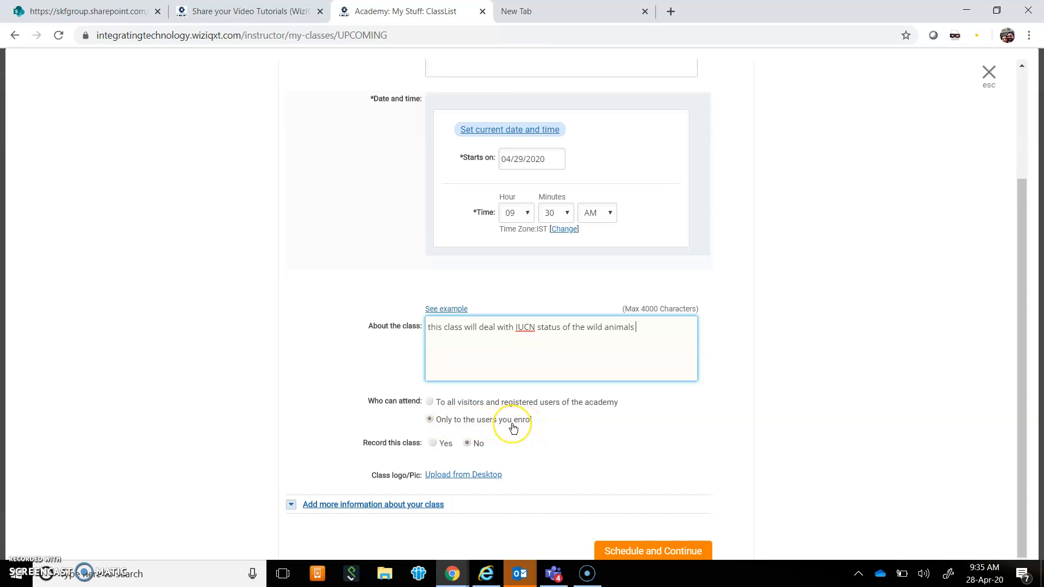
click(433, 445)
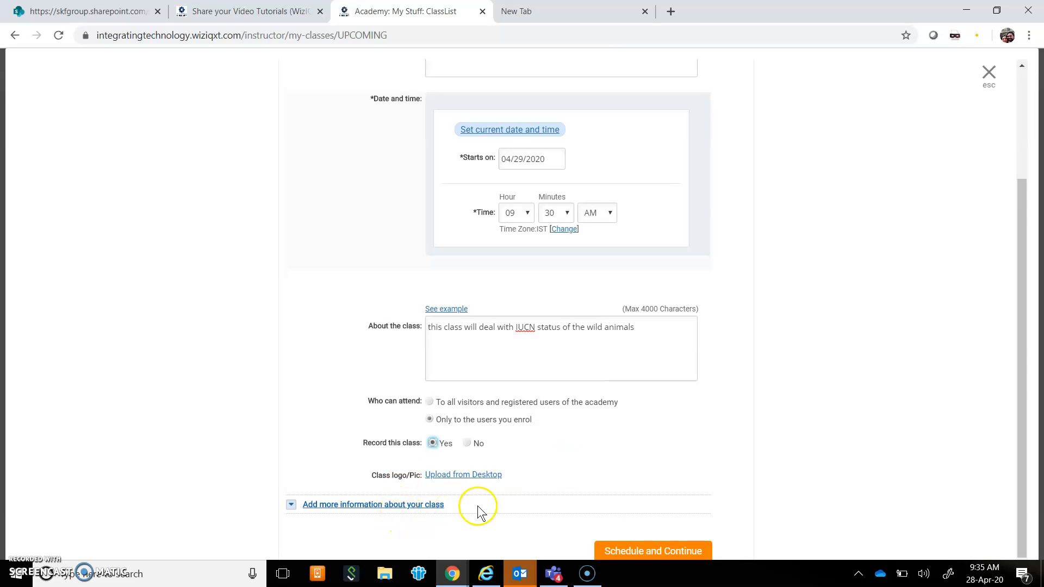
- Set the class duration to 50 minutes with at most 30 attendees, and schedule the class
click(425, 504)
drag(1026, 334, 1028, 435)
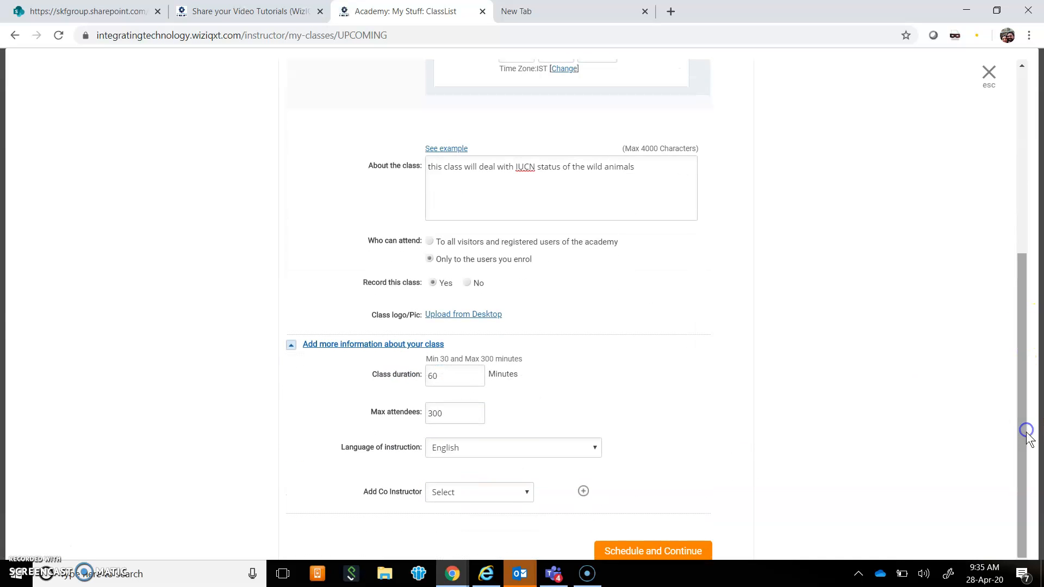
click(435, 379)
key(BackSpace)
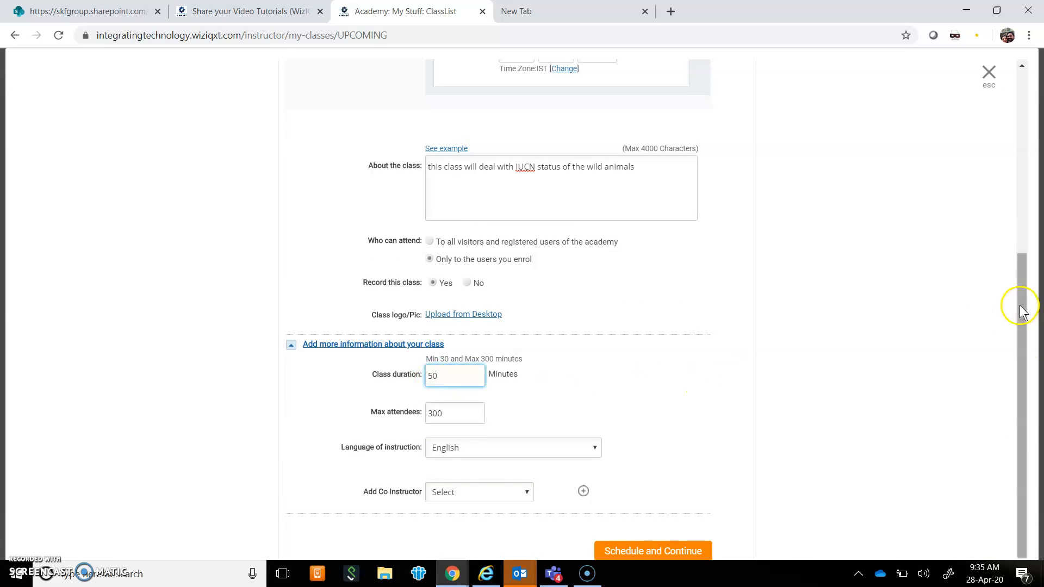
click(446, 417)
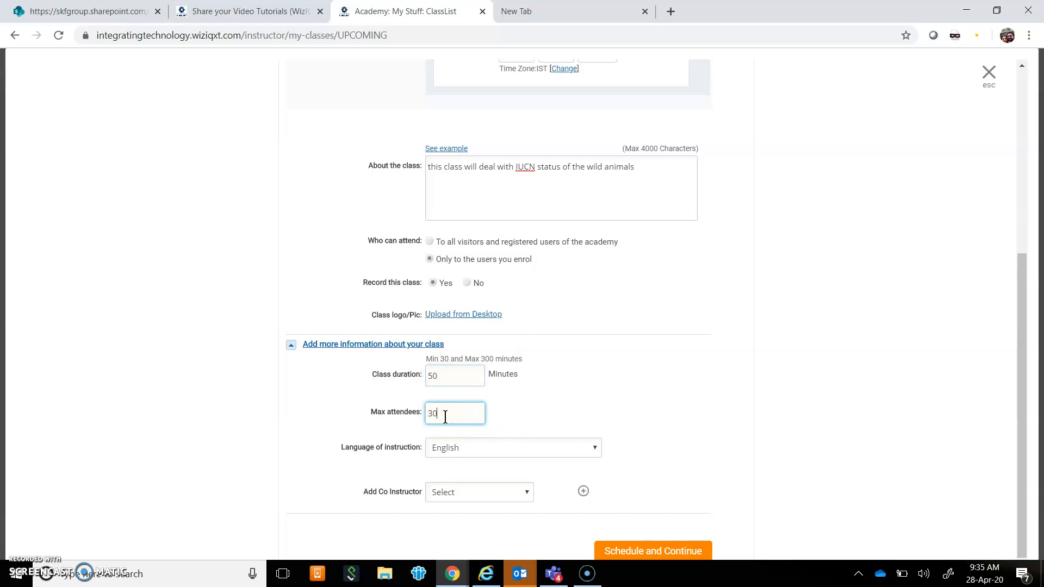
click(789, 426)
click(1022, 339)
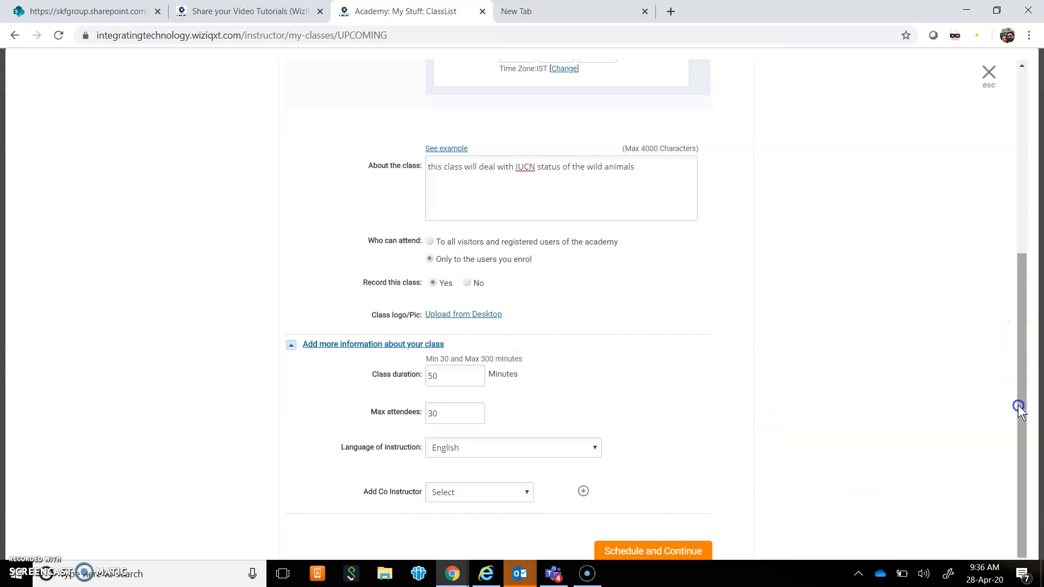
click(669, 551)
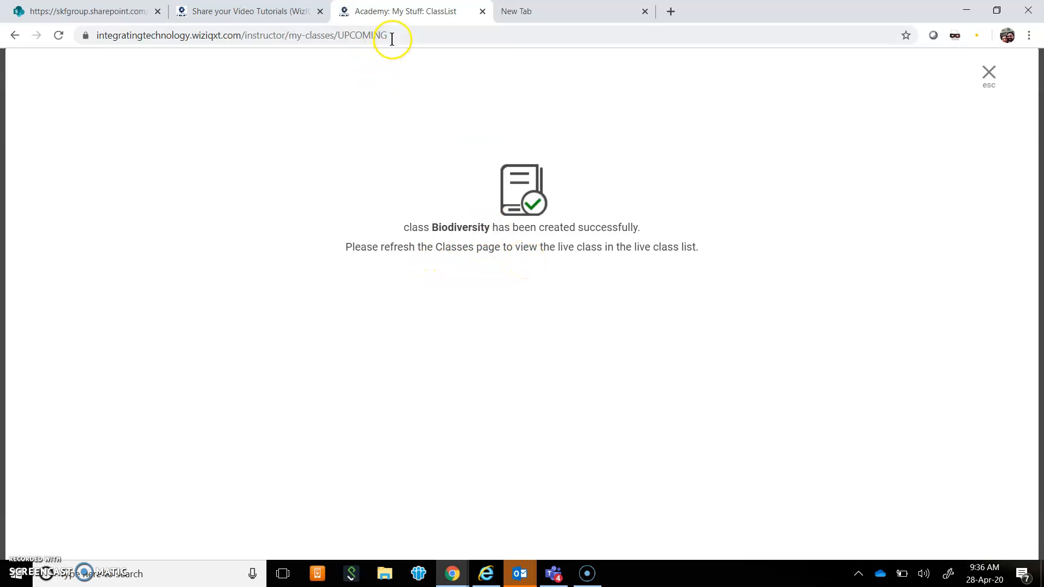
- Copy the upcoming classes page address and load it in the empty browser tab
drag(389, 35, 91, 22)
key(ctrl+c)
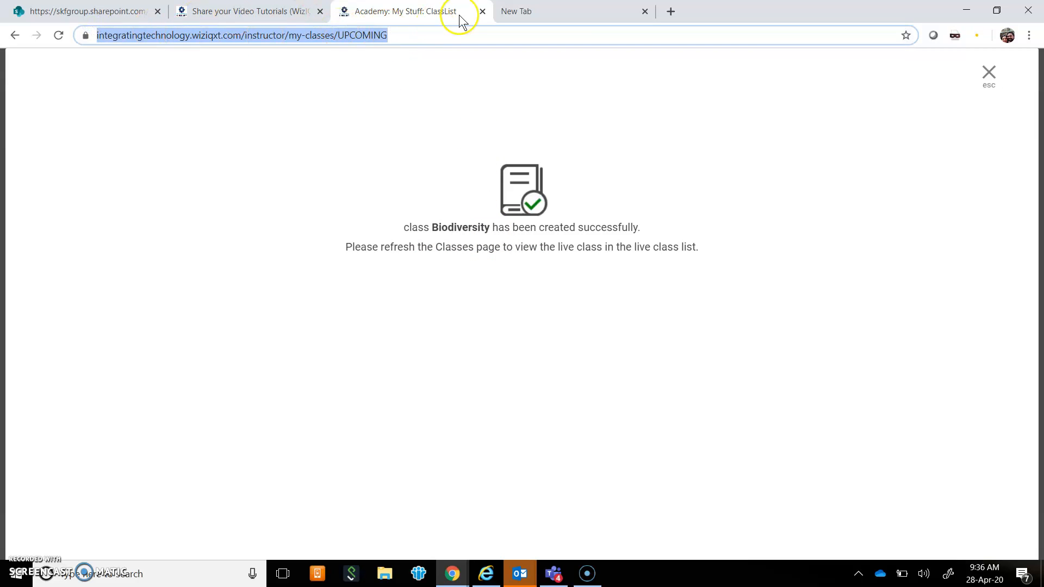
click(548, 10)
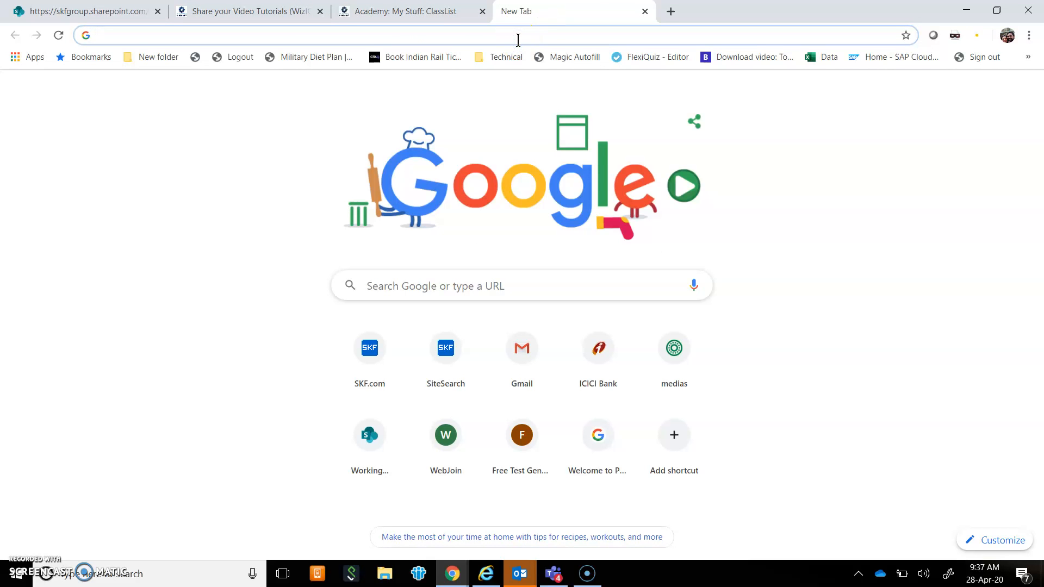
key(ctrl+v)
key(Return)
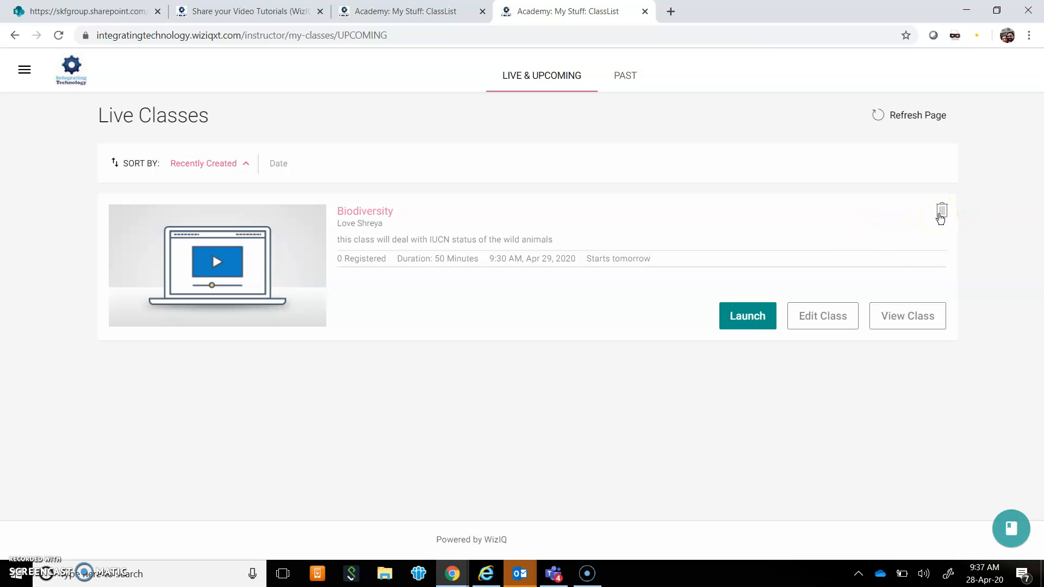
- Launch the Biodiversity class and allow speaker access for the session
click(750, 317)
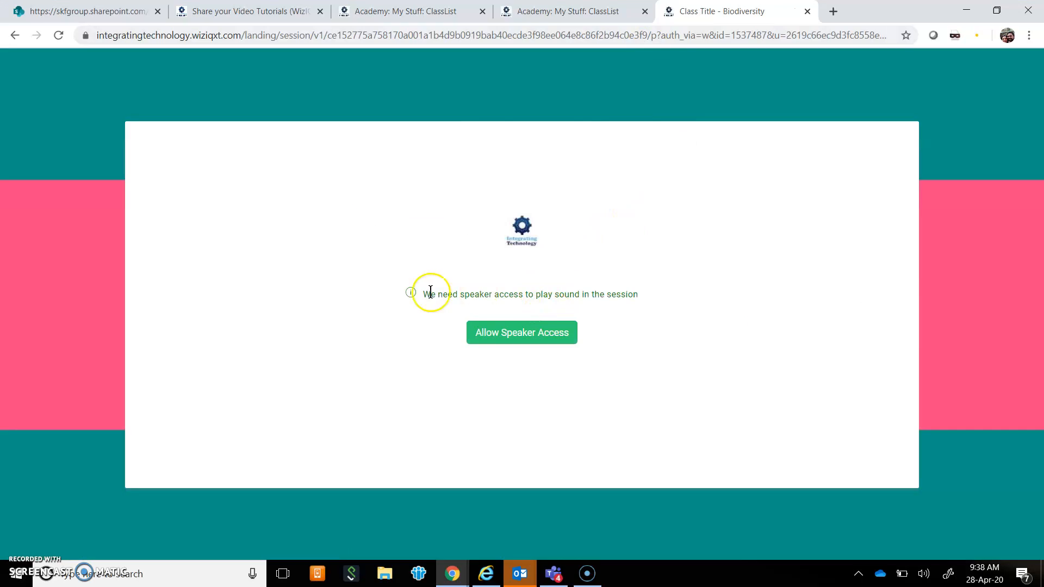
click(531, 334)
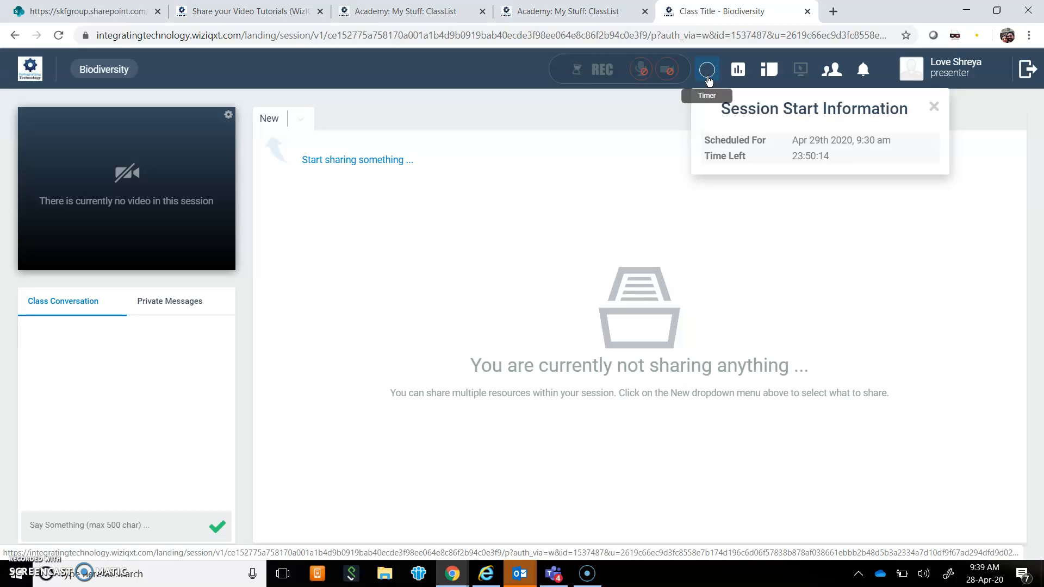
- Look at the recent polls and cycle through the session layouts back to the standard one
click(737, 76)
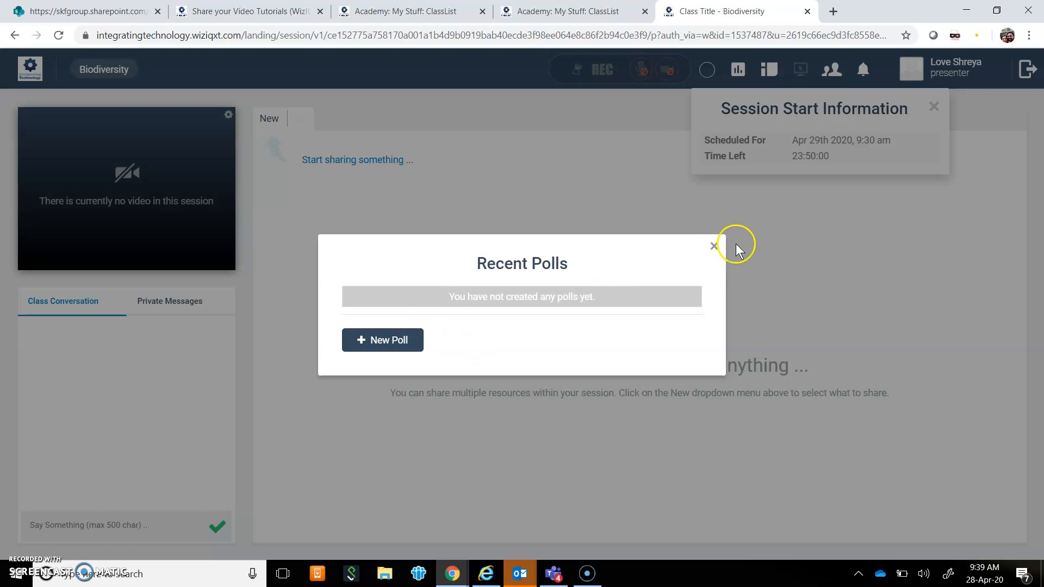
click(714, 247)
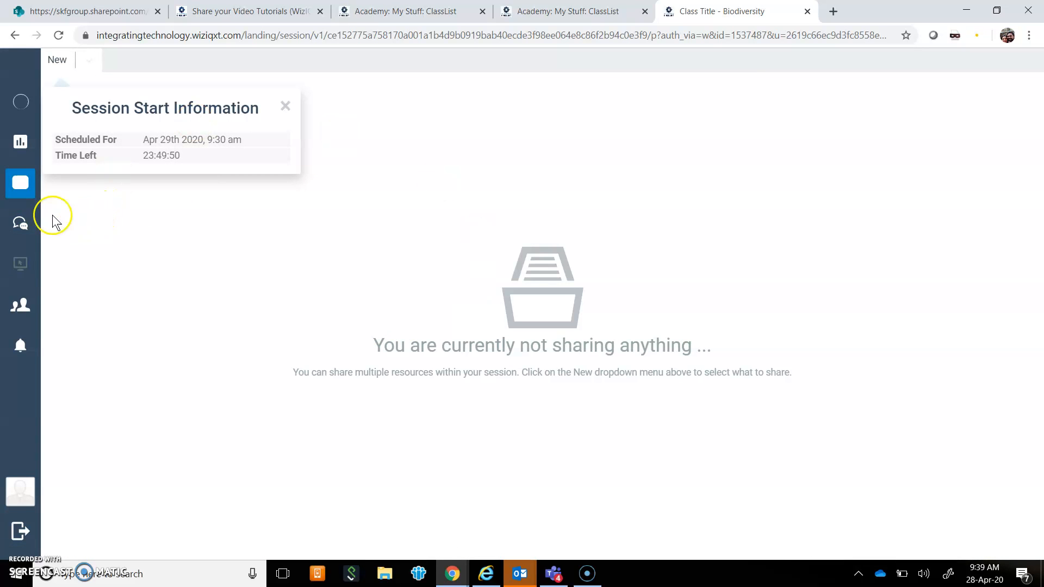
click(20, 184)
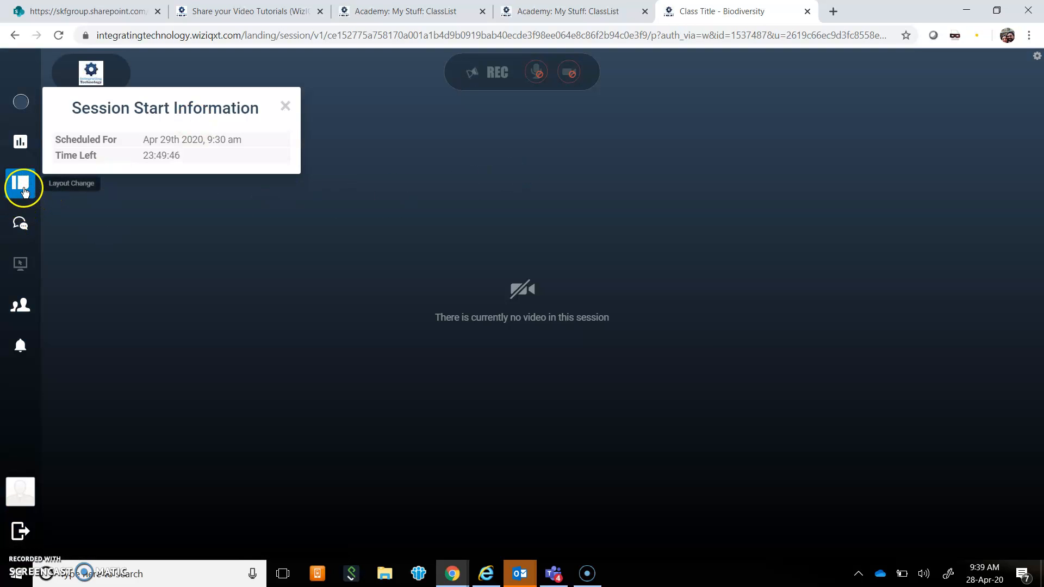
click(24, 190)
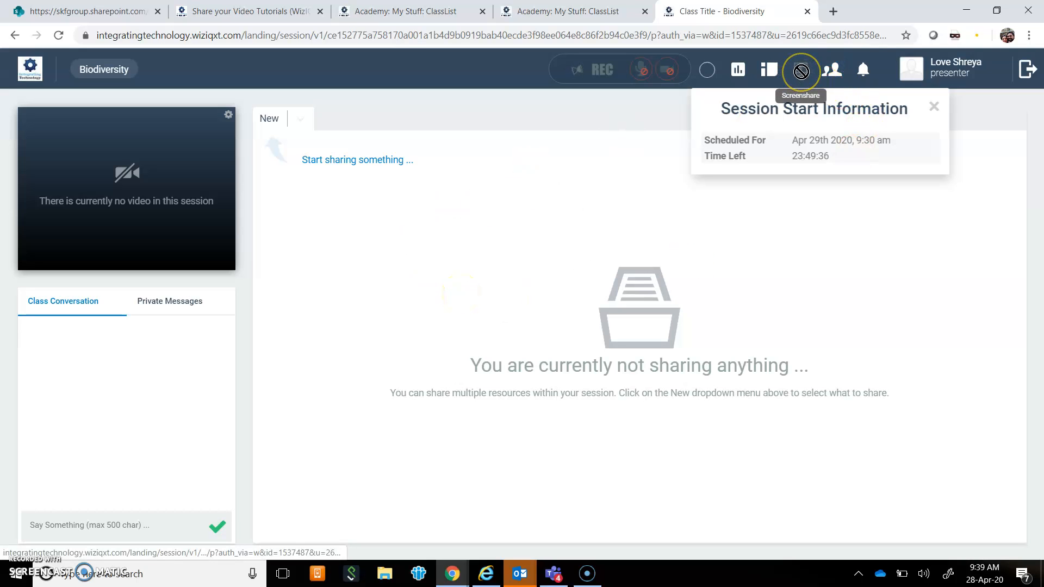
- Show the people list, dismiss the session start information and view the notifications
click(828, 69)
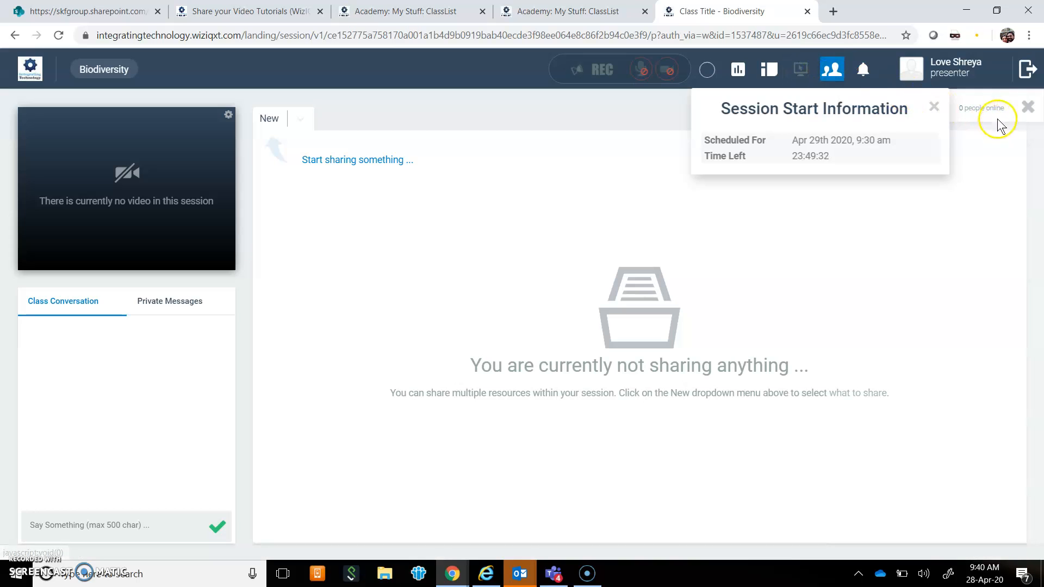
click(932, 107)
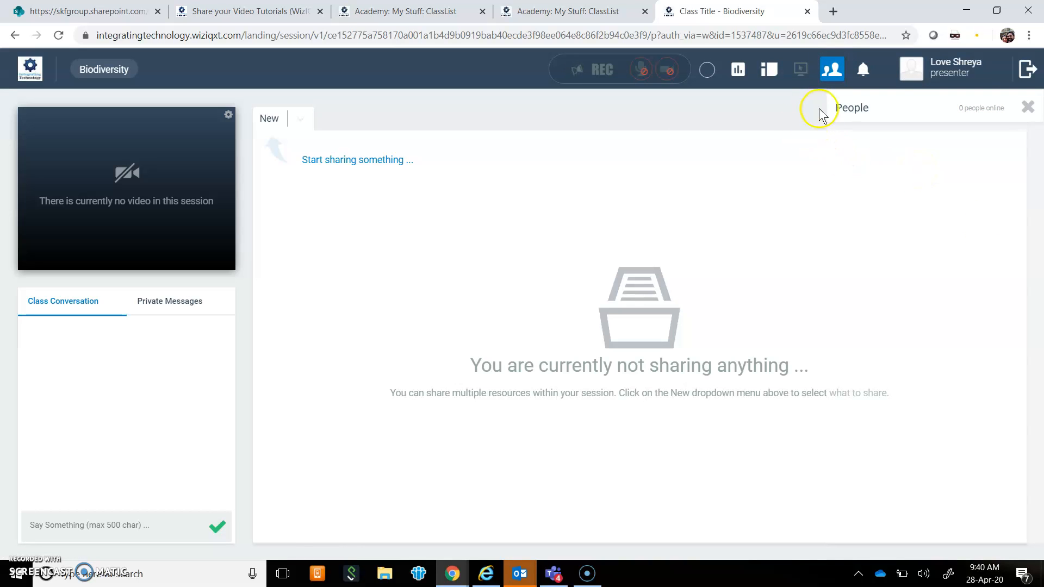
click(862, 70)
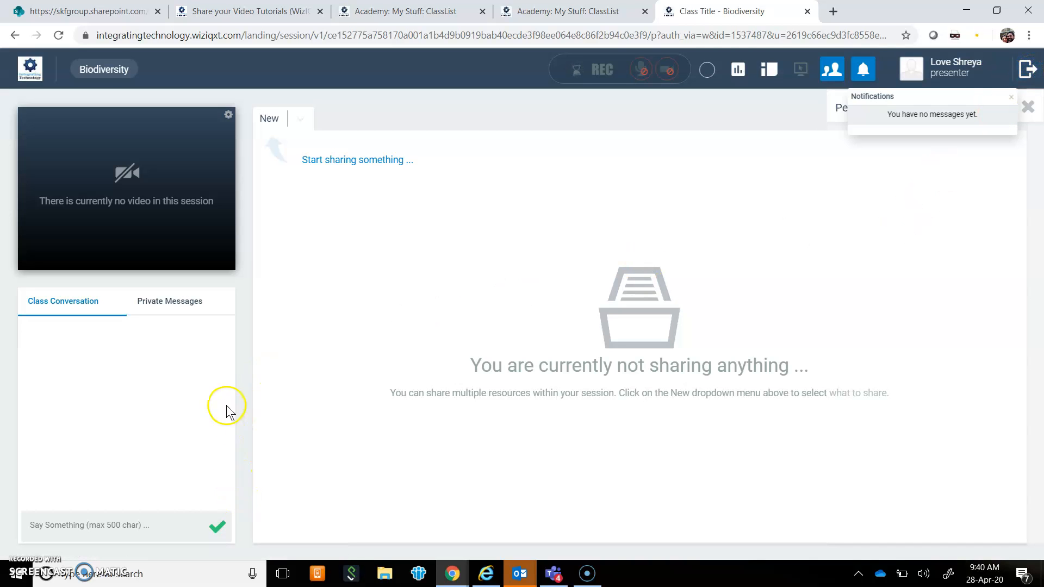
- Add a whiteboard to the session and draw a large freehand letter B on it with the brush
click(270, 119)
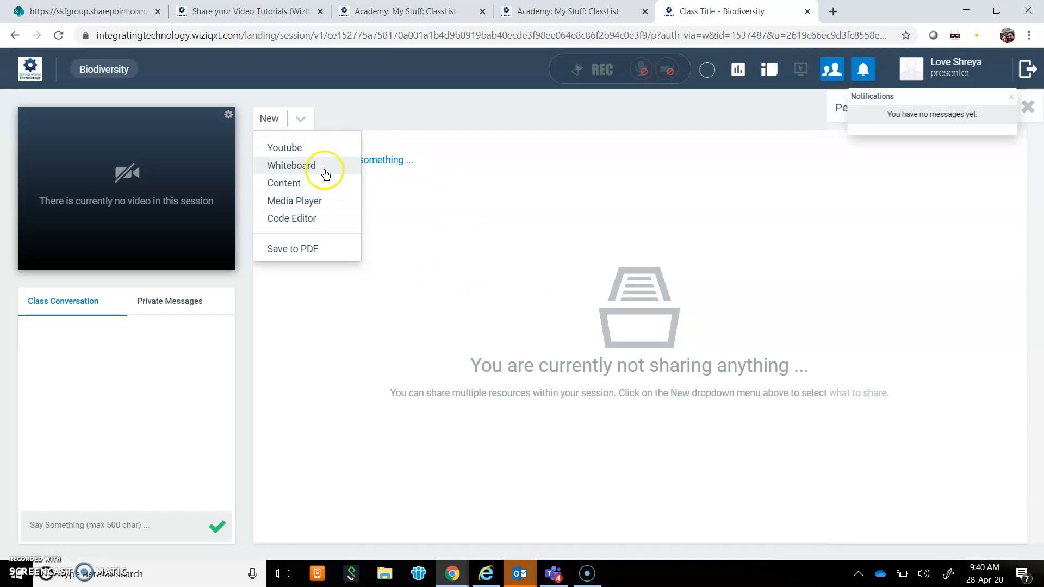
click(321, 164)
click(277, 194)
click(346, 193)
click(412, 196)
drag(412, 197, 416, 326)
mouse_move(395, 199)
mouse_down()
mouse_move(430, 191)
mouse_move(549, 328)
mouse_move(408, 358)
mouse_up()
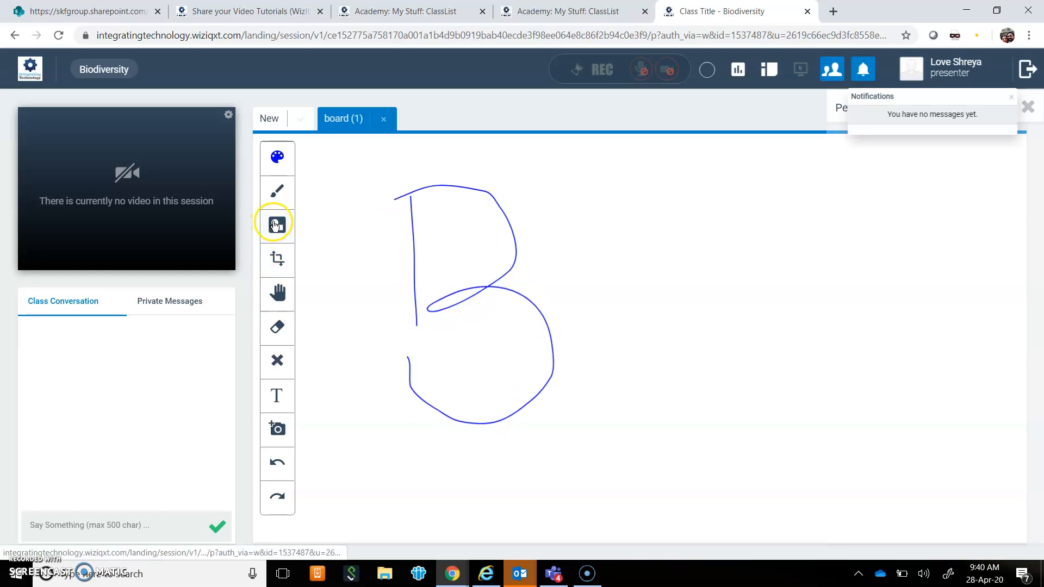
- Draw a rectangle on the whiteboard beside the letter B and close the board
click(277, 225)
click(378, 251)
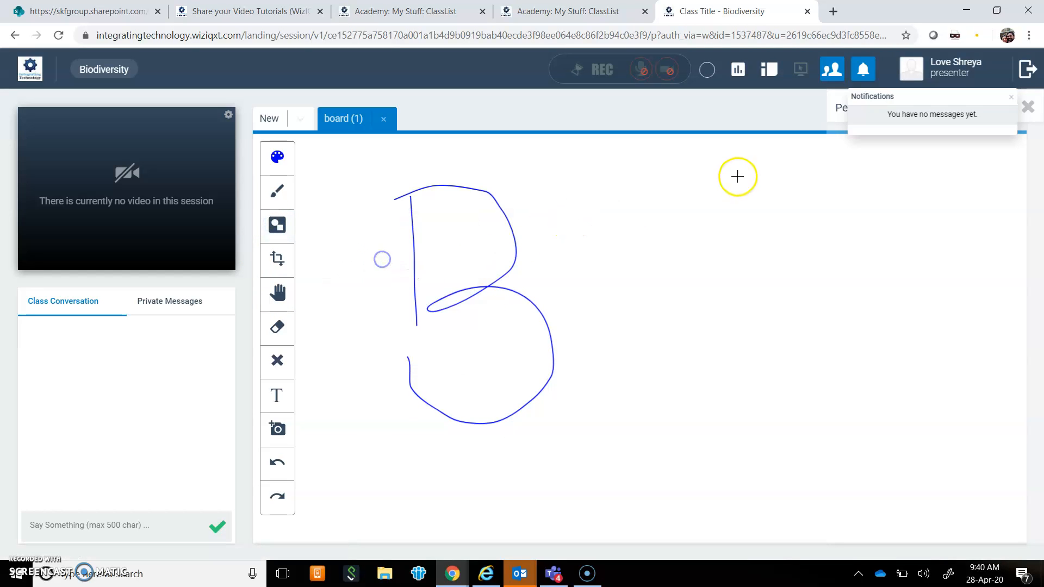
drag(736, 175, 886, 306)
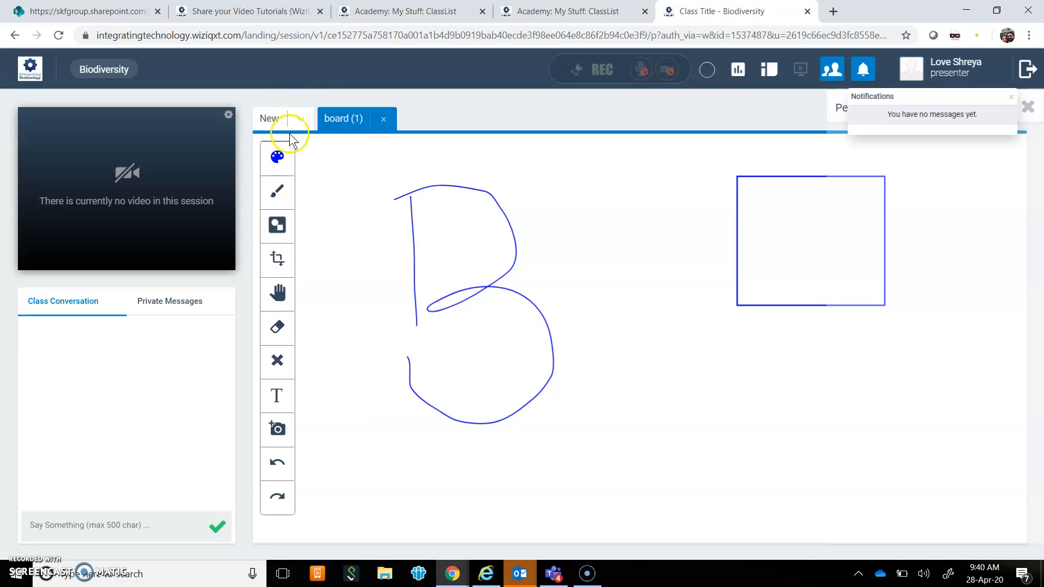
click(383, 118)
- Look through the resource types that can be shared in the session and the option to save to PDF
click(301, 118)
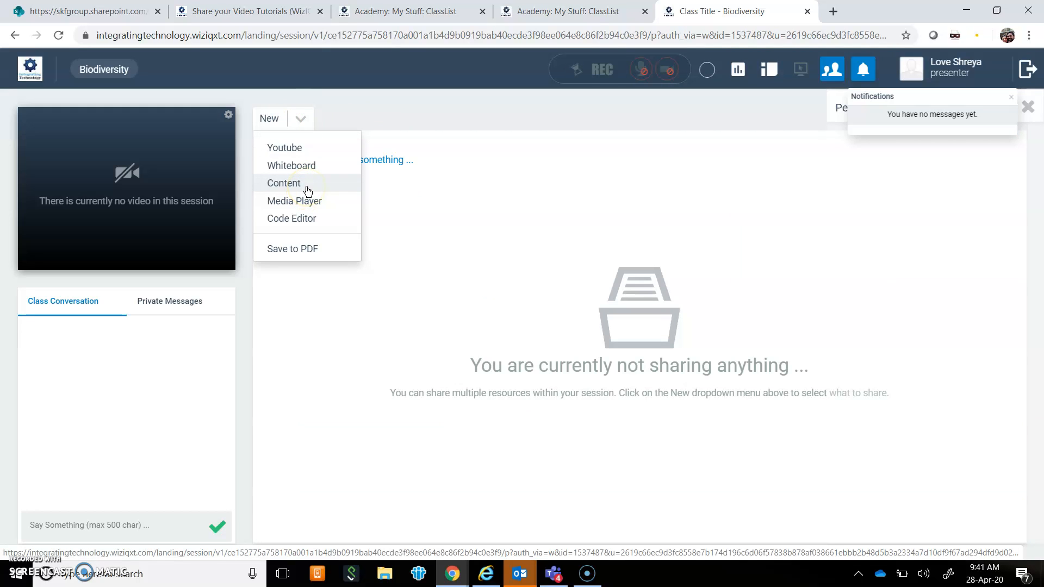
click(310, 203)
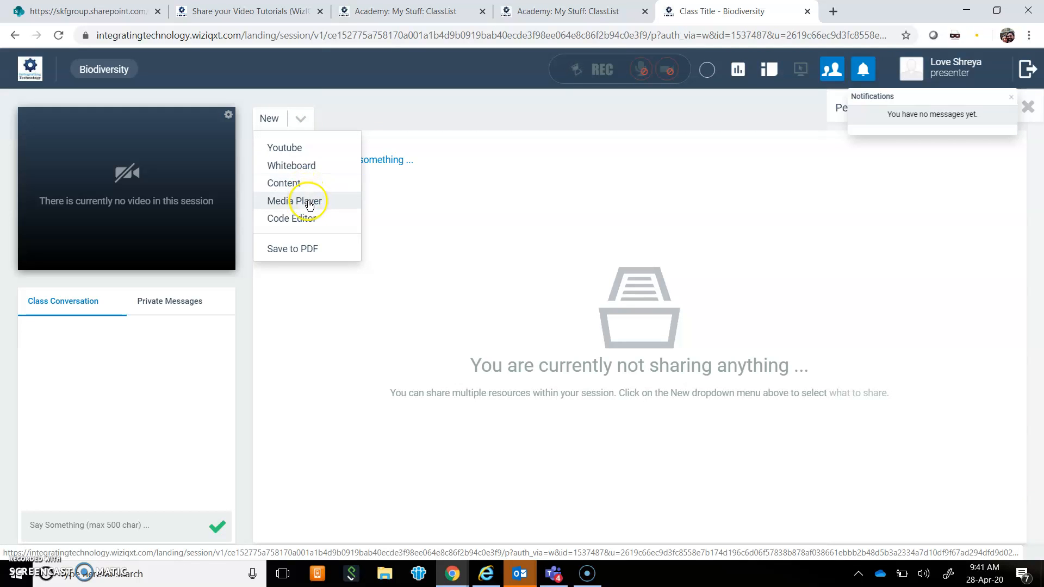
click(313, 253)
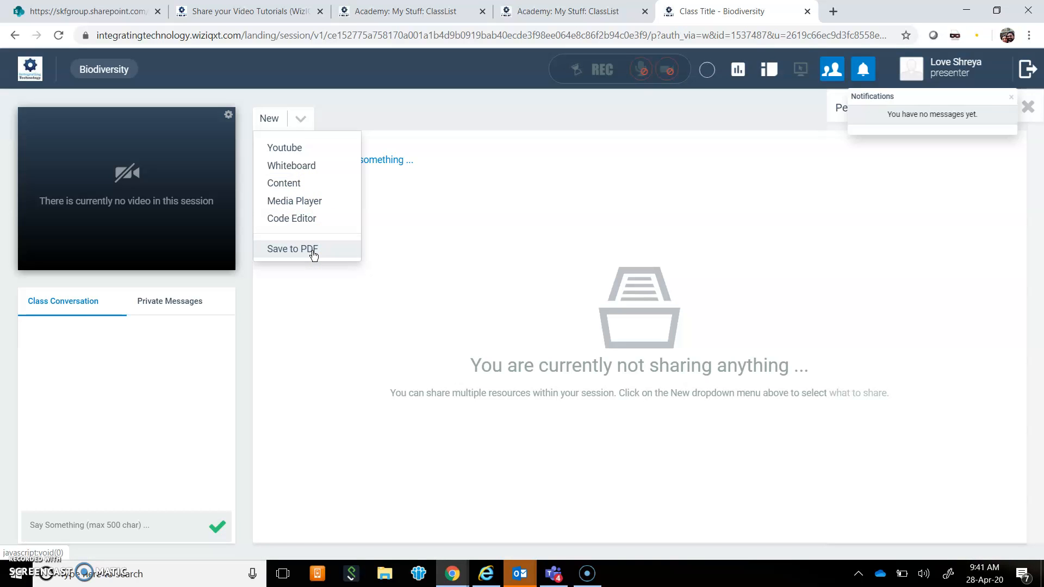
click(422, 228)
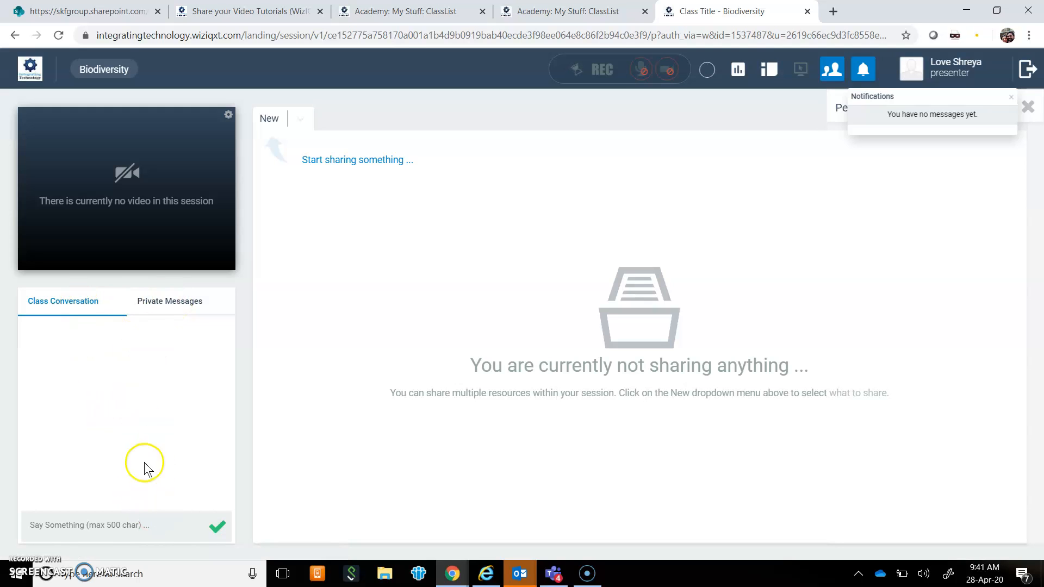
- Send the message "good morning" in the class conversation and show the private messages with their private room option
click(144, 532)
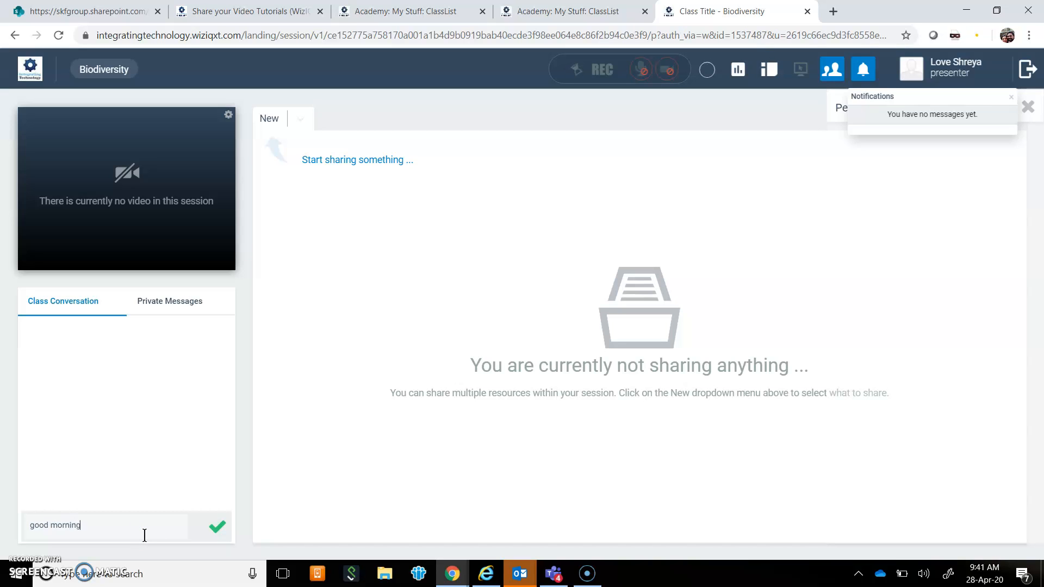
key(Return)
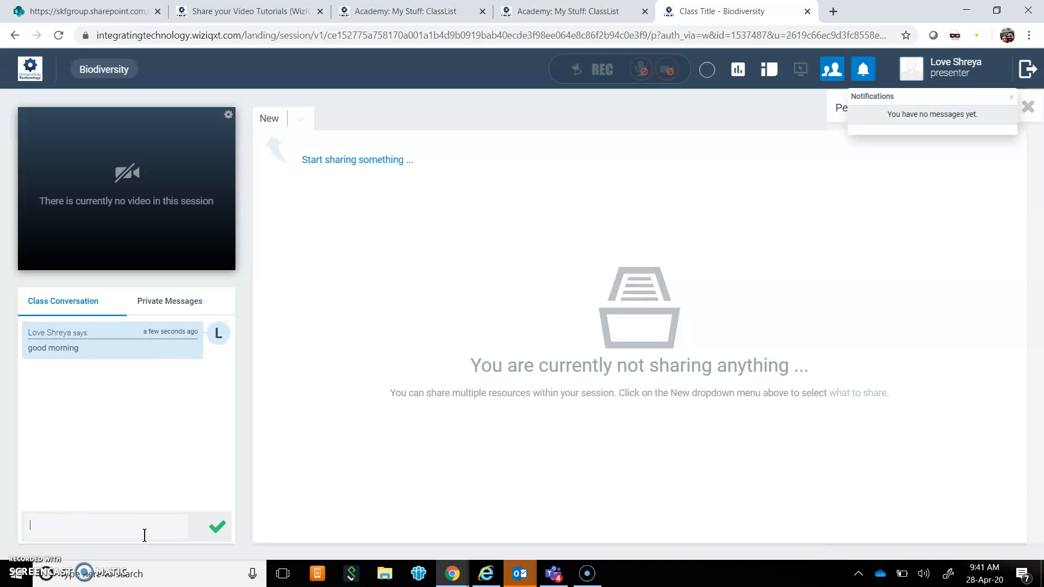
click(184, 302)
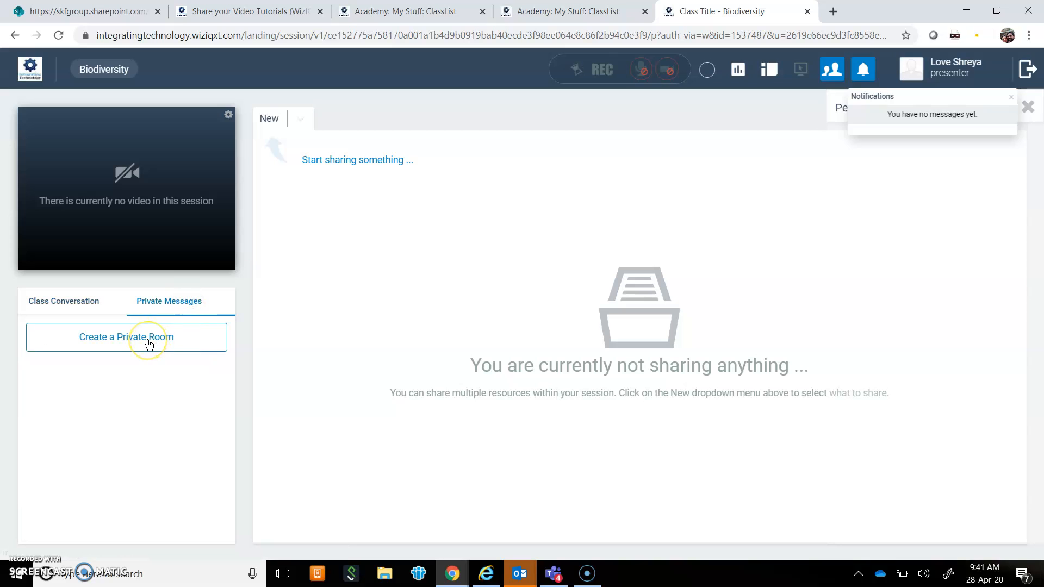
click(148, 344)
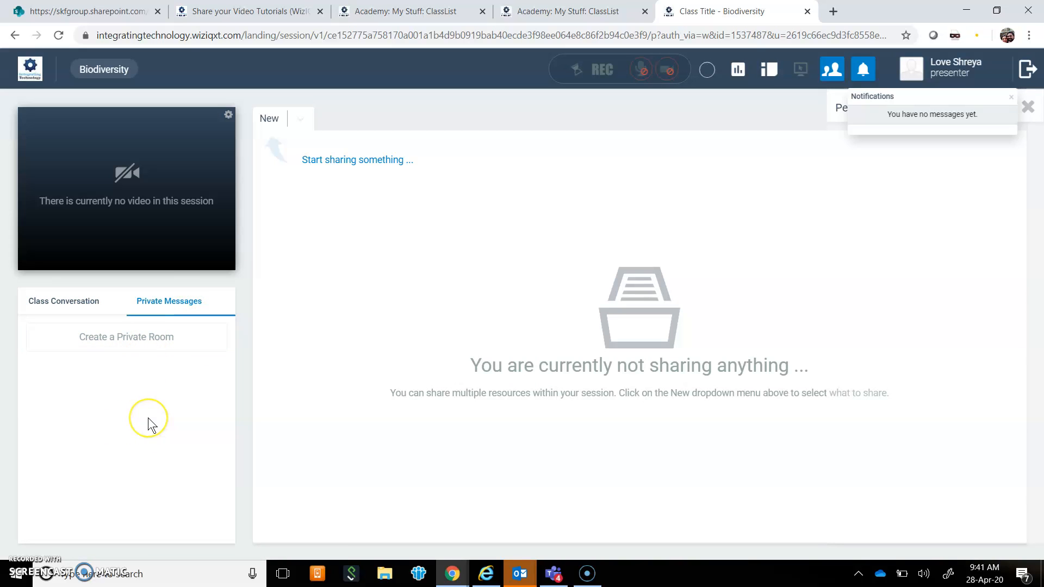